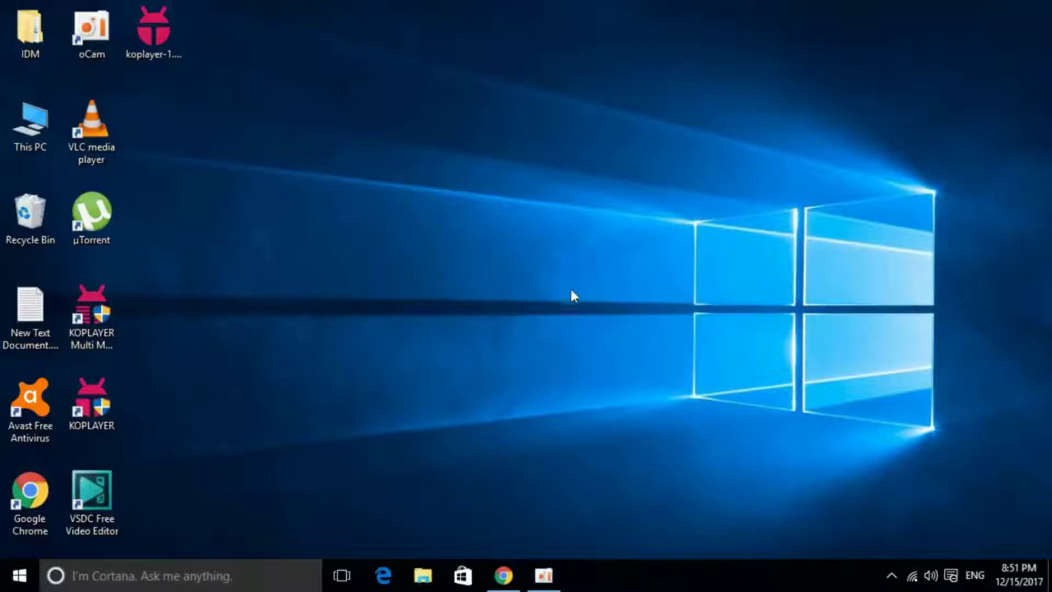
# Restore the Chrome window showing Microsoft's Visual C++ 2015 Redistributable download page
pyautogui.click(503, 576)
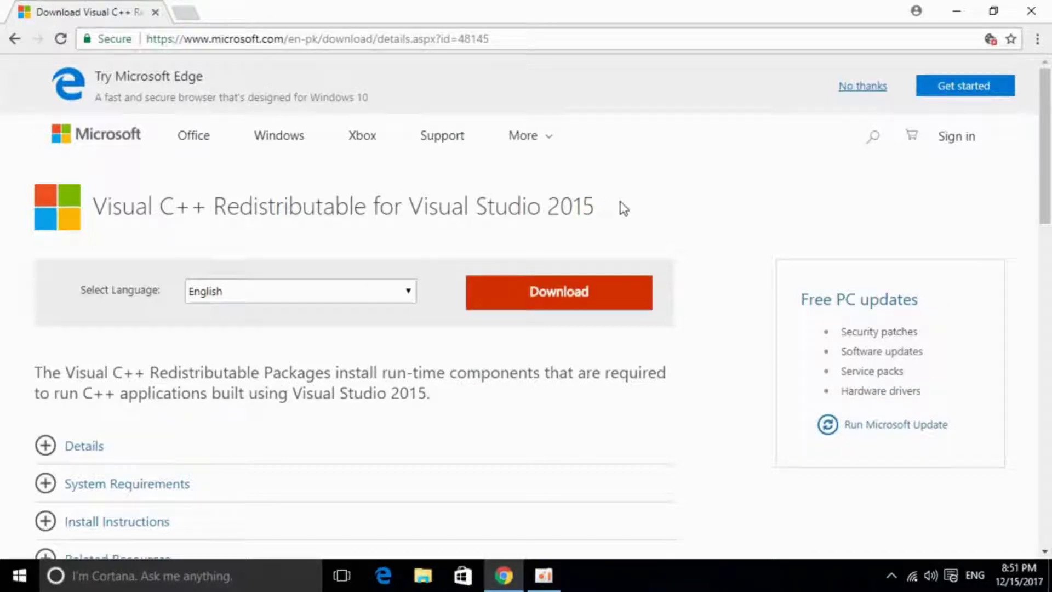
pyautogui.moveTo(618, 207)
pyautogui.mouseDown()
pyautogui.moveTo(54, 214)
pyautogui.moveTo(105, 207)
pyautogui.mouseUp()
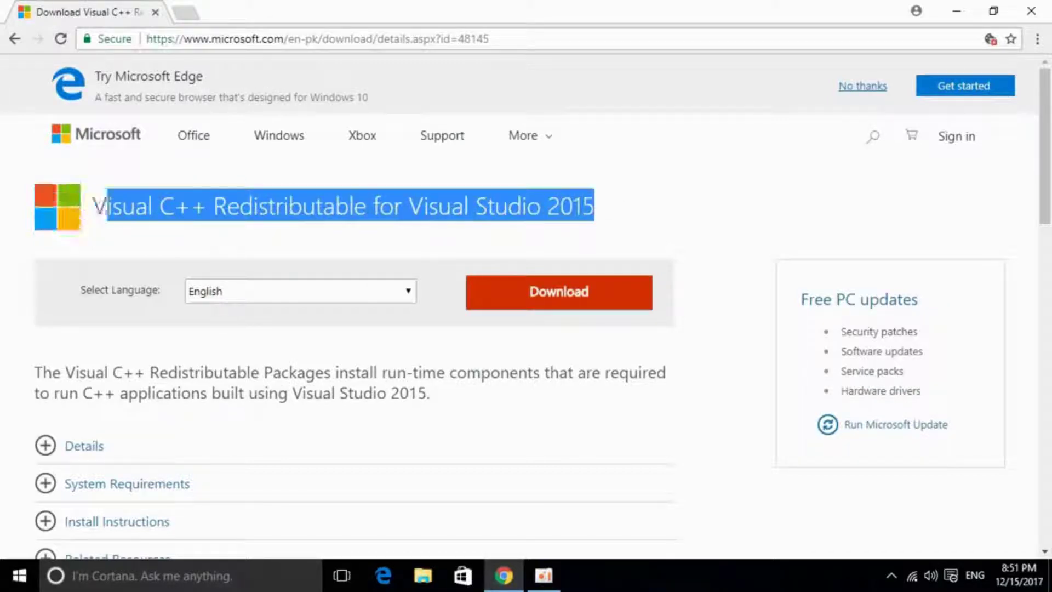
pyautogui.click(107, 205)
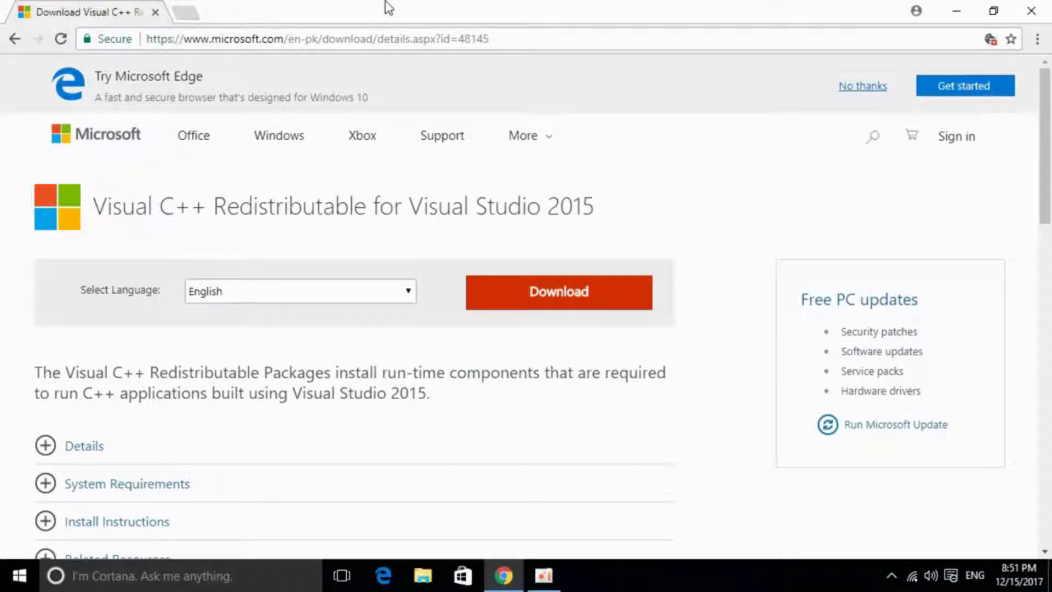
pyautogui.click(373, 37)
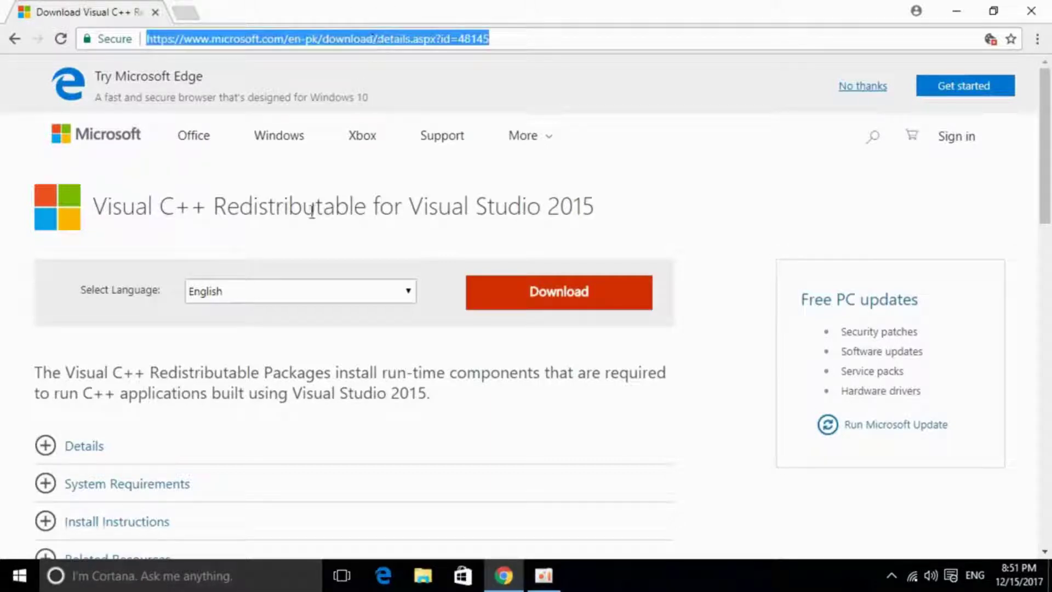
pyautogui.click(288, 229)
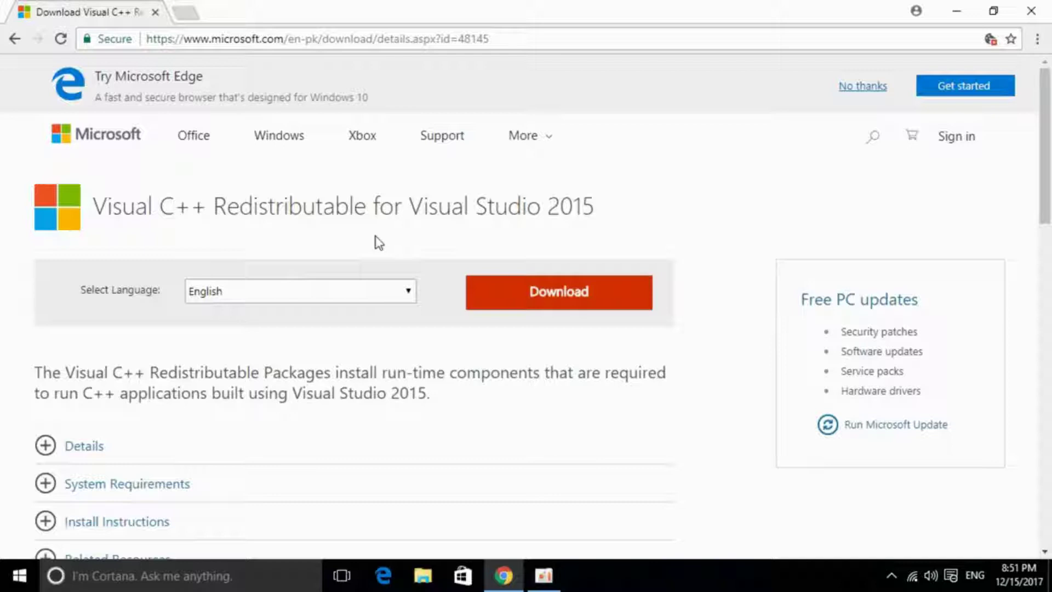
# Select the 64-bit vc_redist.x64.exe from the download list and download it
pyautogui.click(532, 304)
pyautogui.click(51, 220)
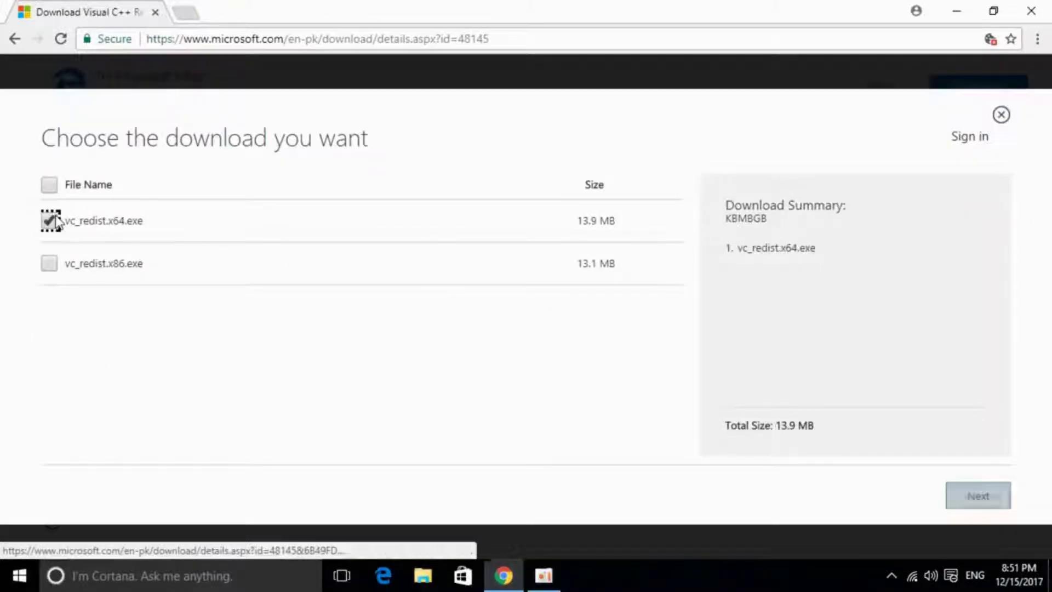
pyautogui.moveTo(157, 224); pyautogui.dragTo(76, 220)
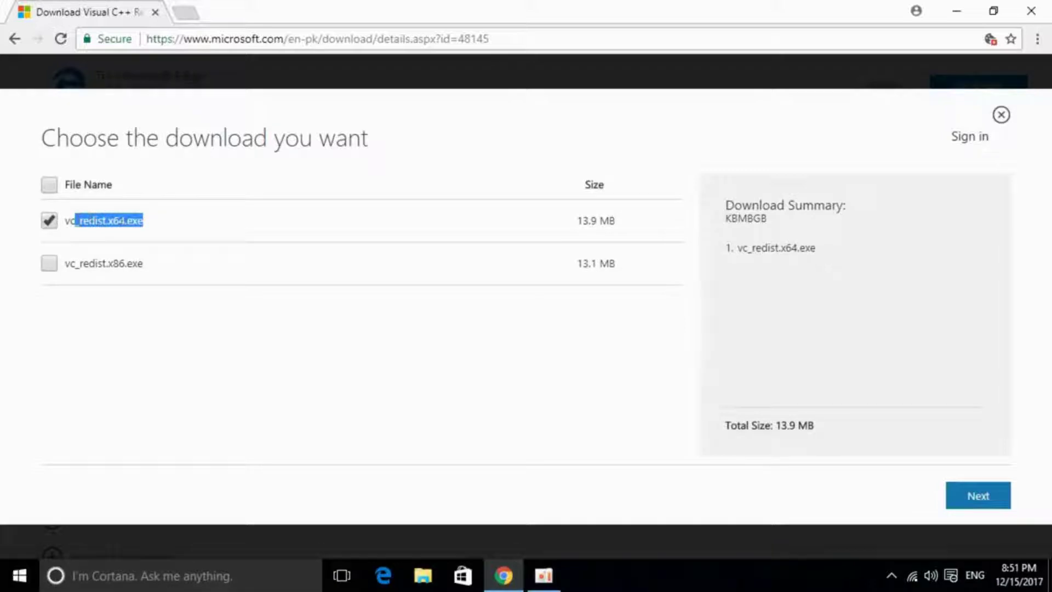
pyautogui.click(114, 219)
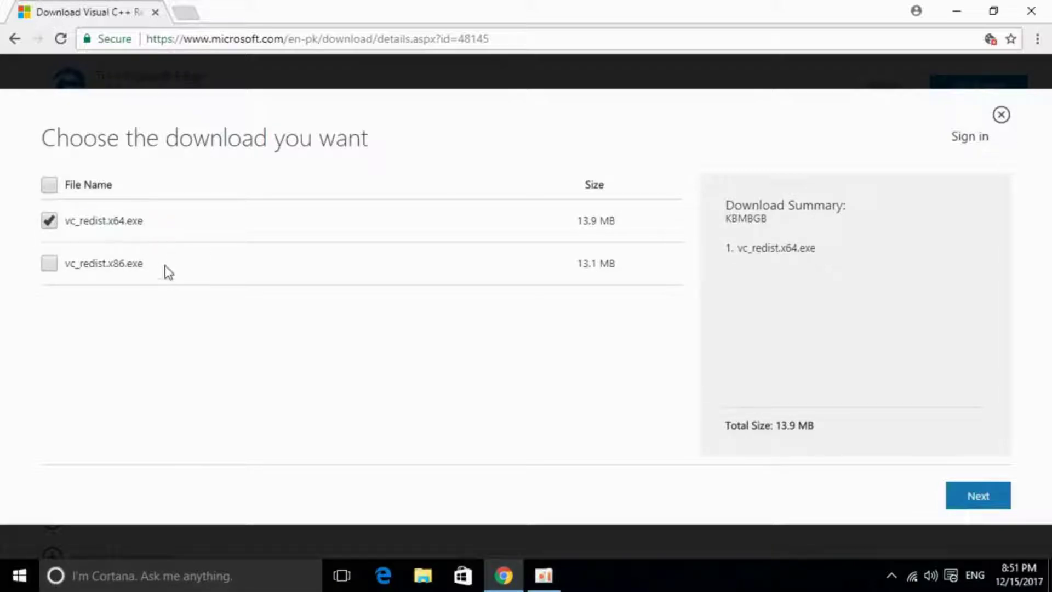
pyautogui.moveTo(166, 272); pyautogui.dragTo(47, 272)
pyautogui.click(92, 234)
pyautogui.click(996, 494)
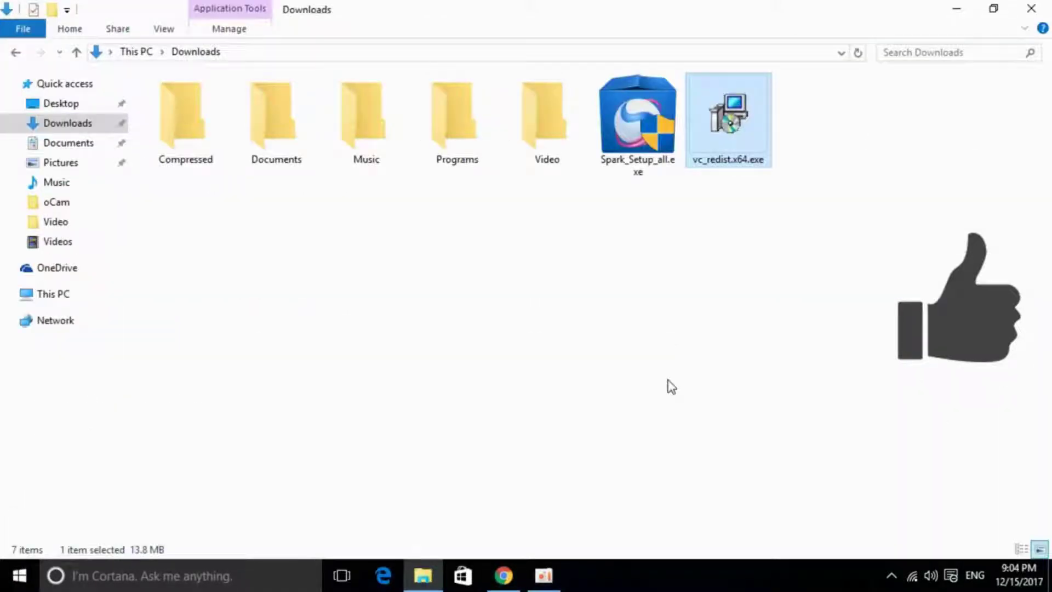
# Launch vc_redist.x64.exe from Downloads and install the Visual C++ 2015 x64 redistributable
pyautogui.click(741, 260)
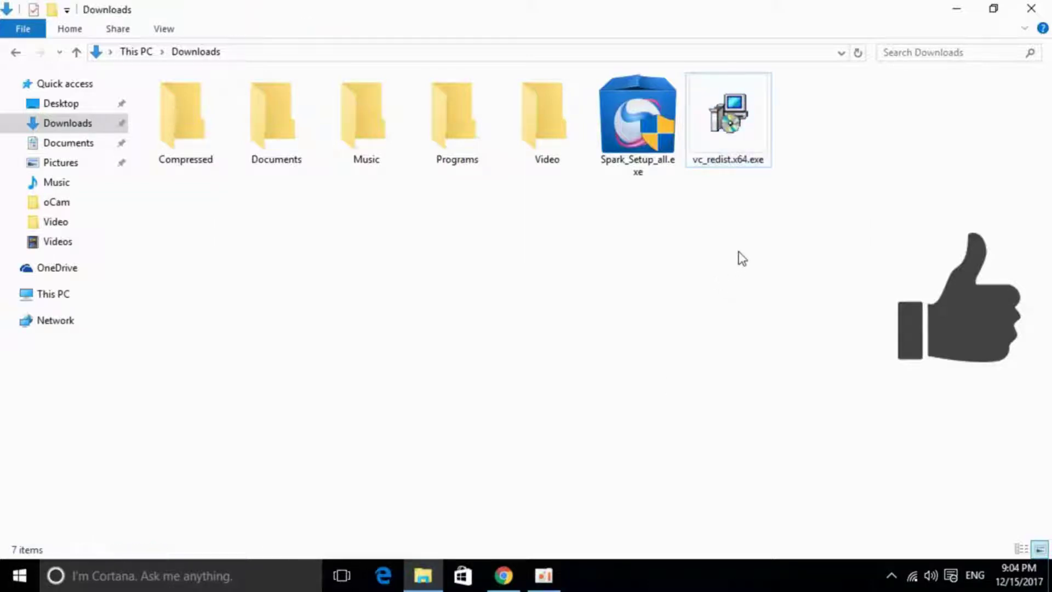
pyautogui.doubleClick(740, 139)
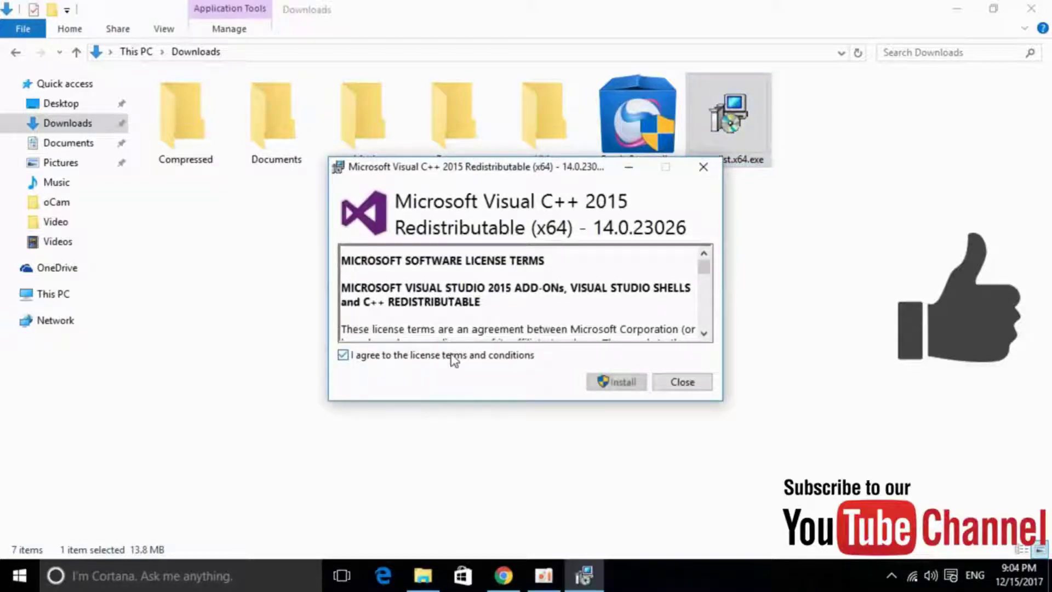
pyautogui.click(610, 384)
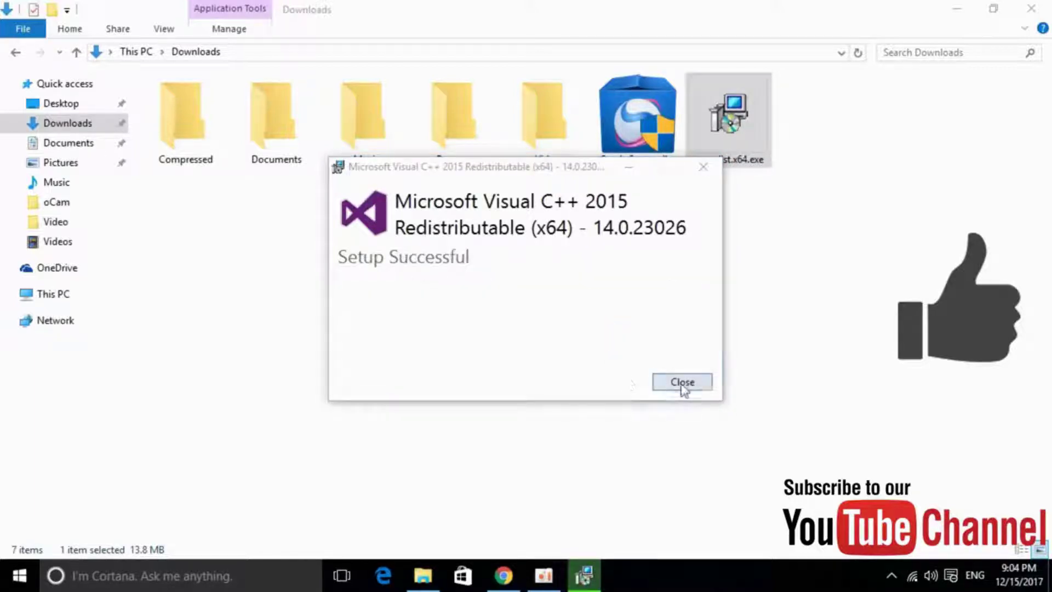
# Dismiss the Visual C++ 2015 x64 Setup Successful dialog
pyautogui.click(682, 384)
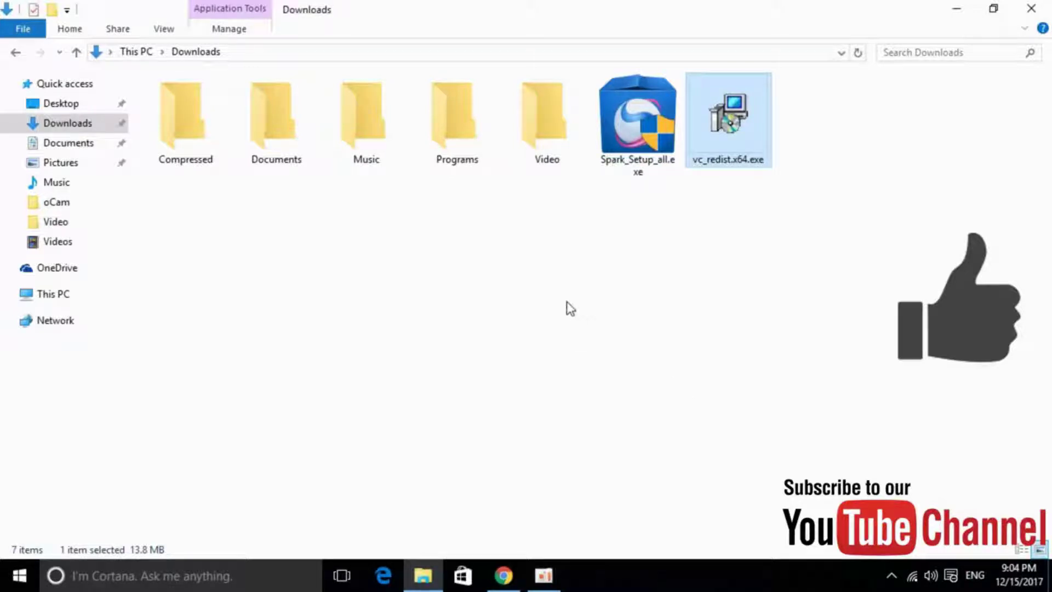